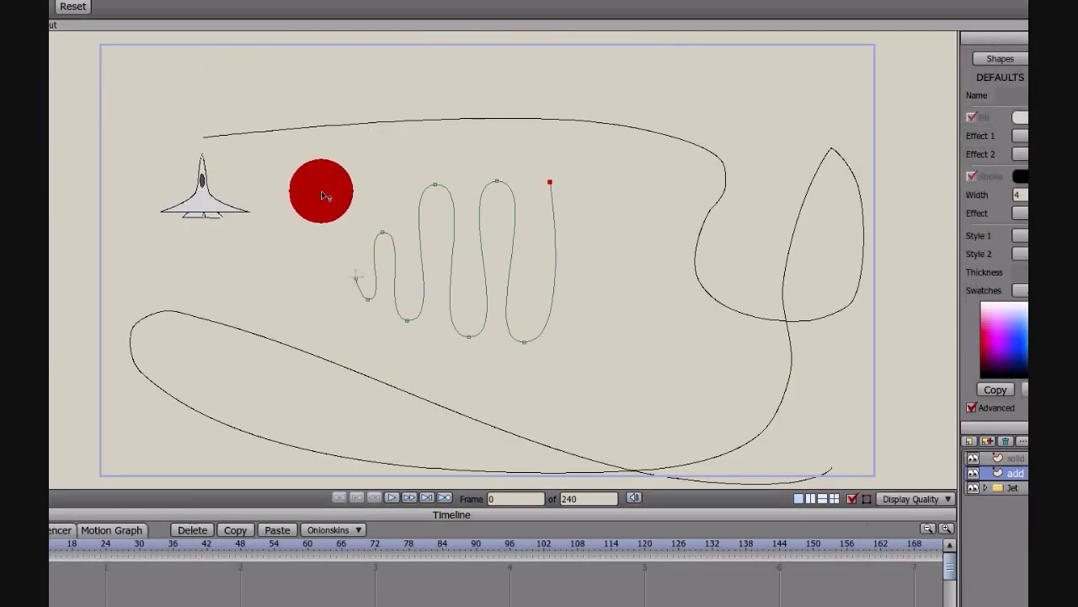
mouse_move(326, 195)
mouse_down()
mouse_move(205, 212)
mouse_move(238, 176)
mouse_move(244, 195)
mouse_move(319, 252)
mouse_up()
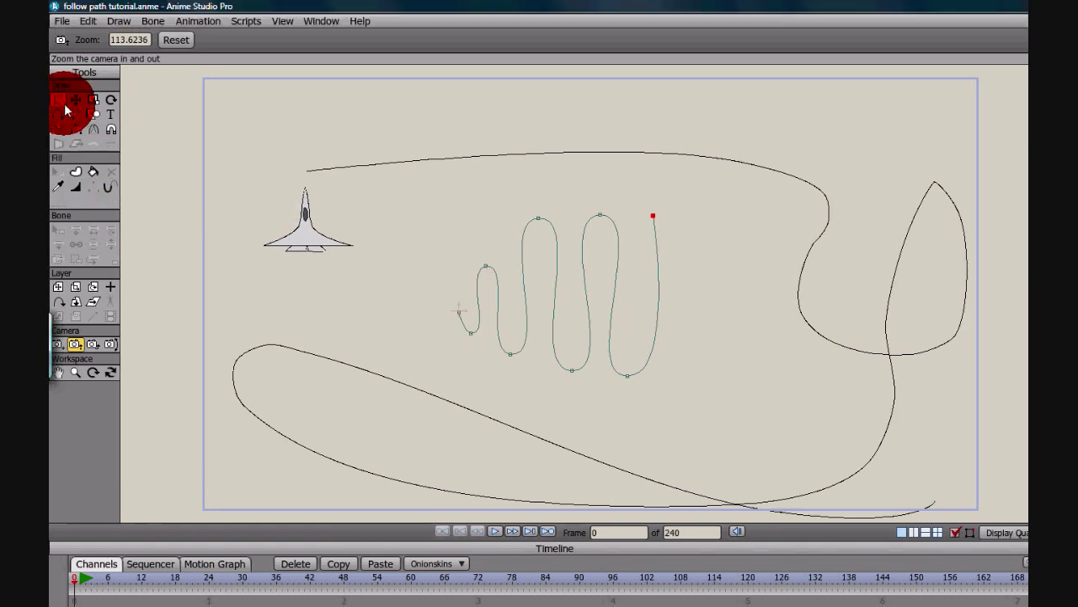
click(58, 116)
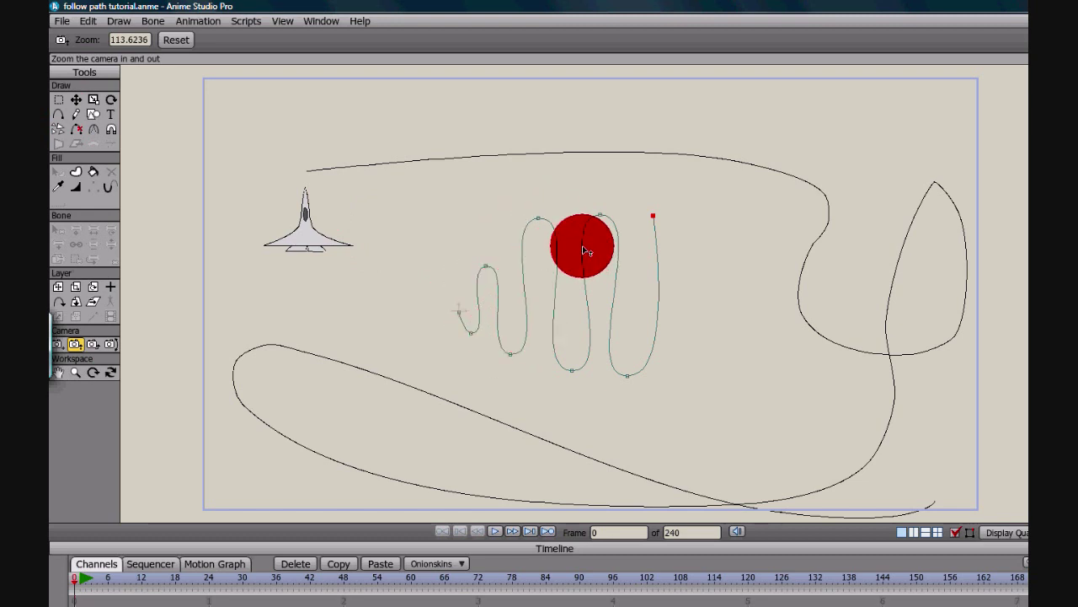
key(ctrl+r)
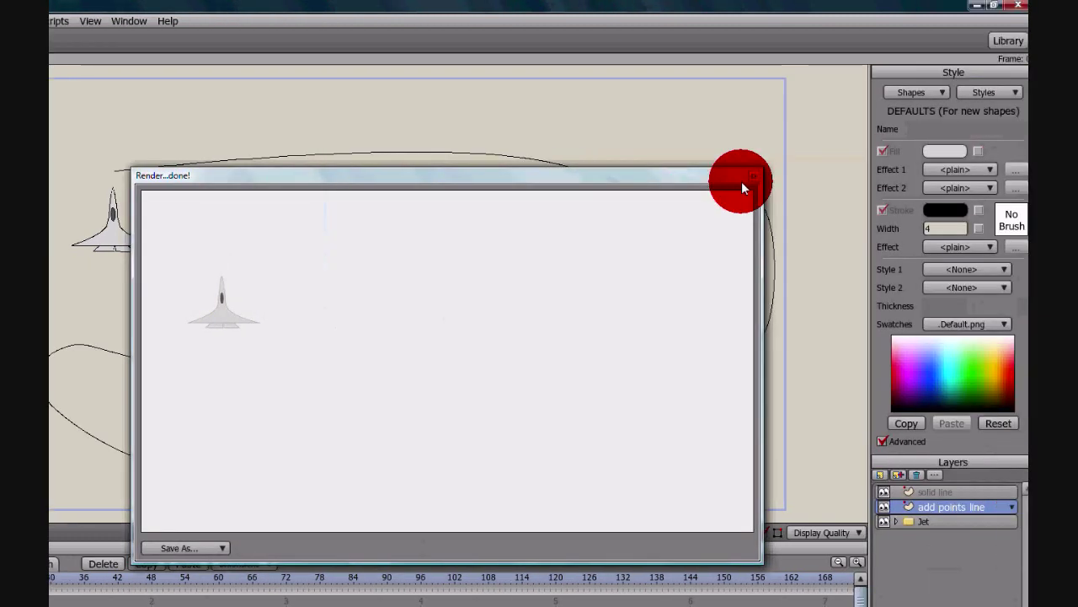
click(749, 178)
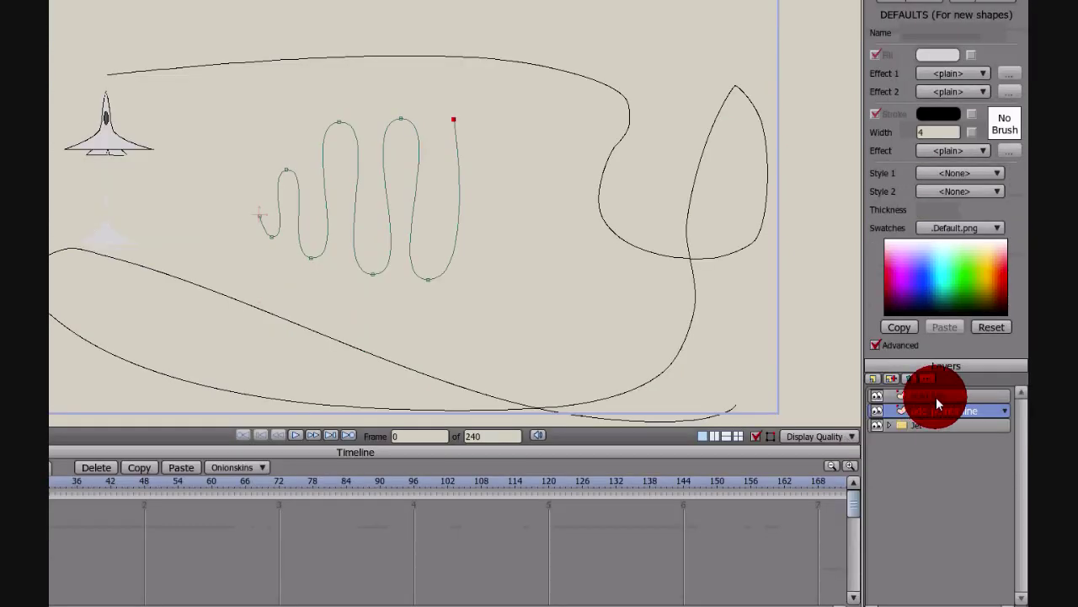
Enable 'Don't render this layer' in the 'solid line' layer's settings.
double_click(936, 396)
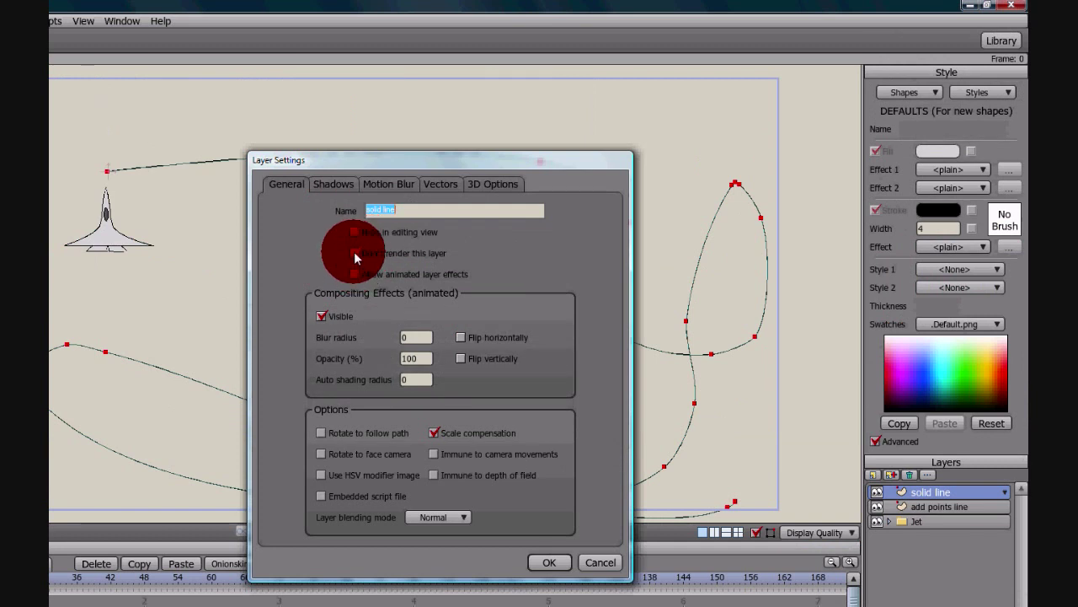
click(355, 253)
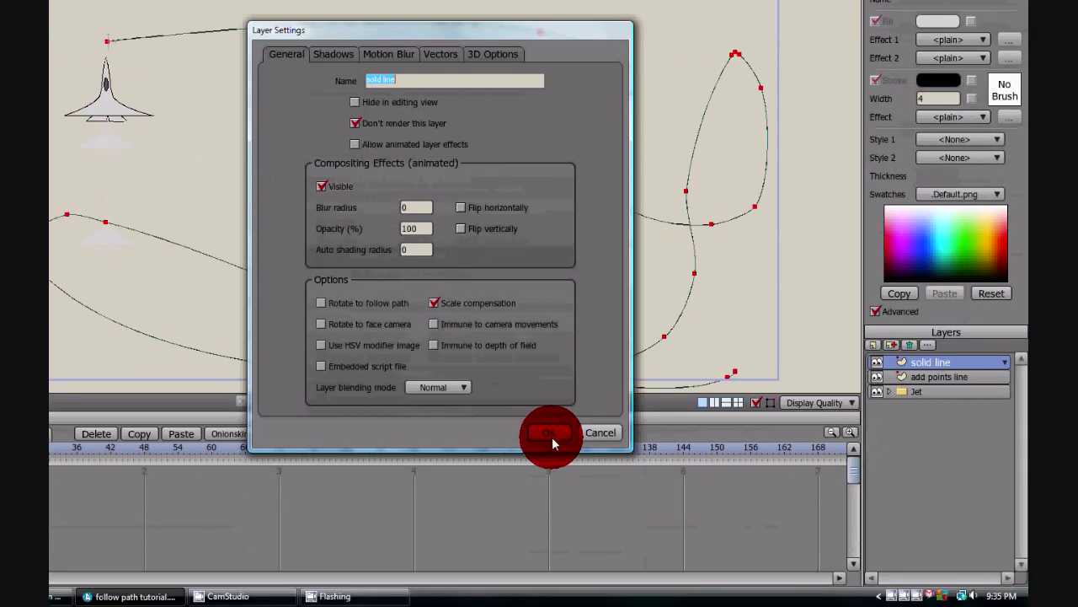
click(551, 468)
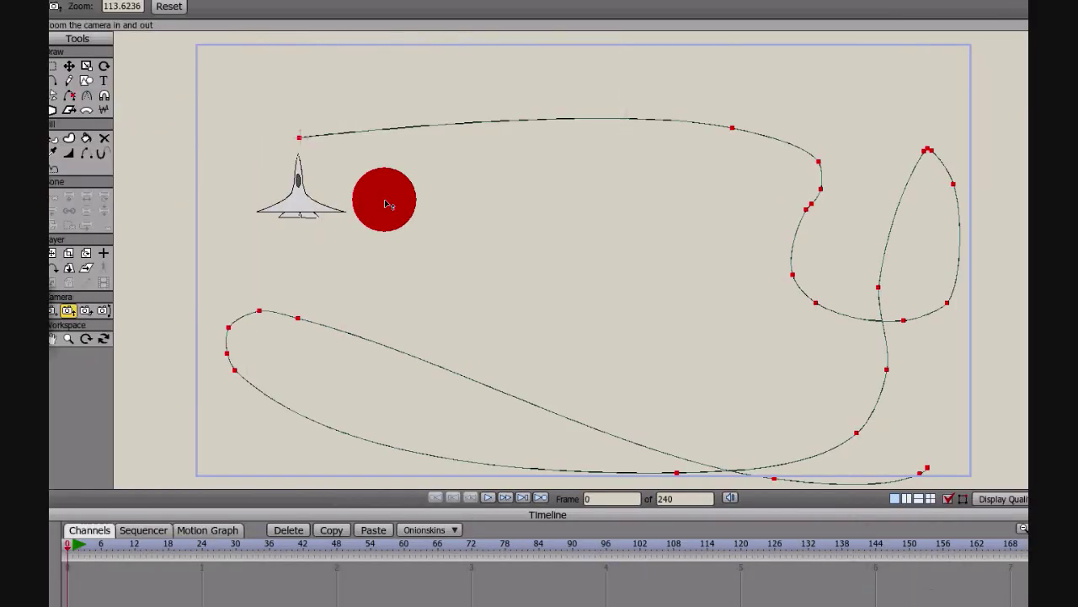
Select the Jet layer and attach it to the lower looping path with Follow Path.
drag(386, 204, 391, 206)
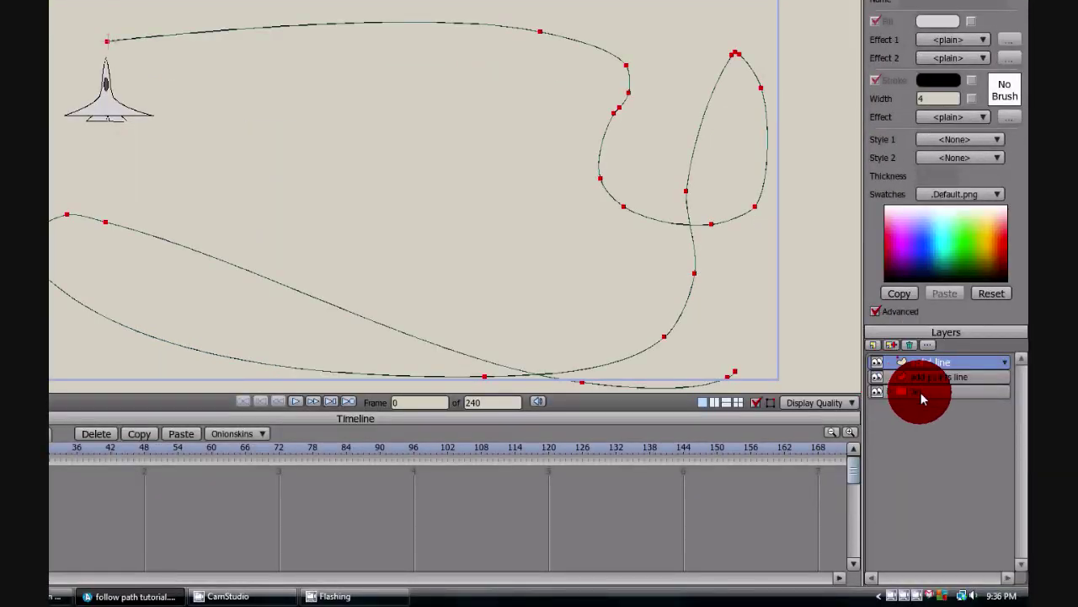
click(921, 393)
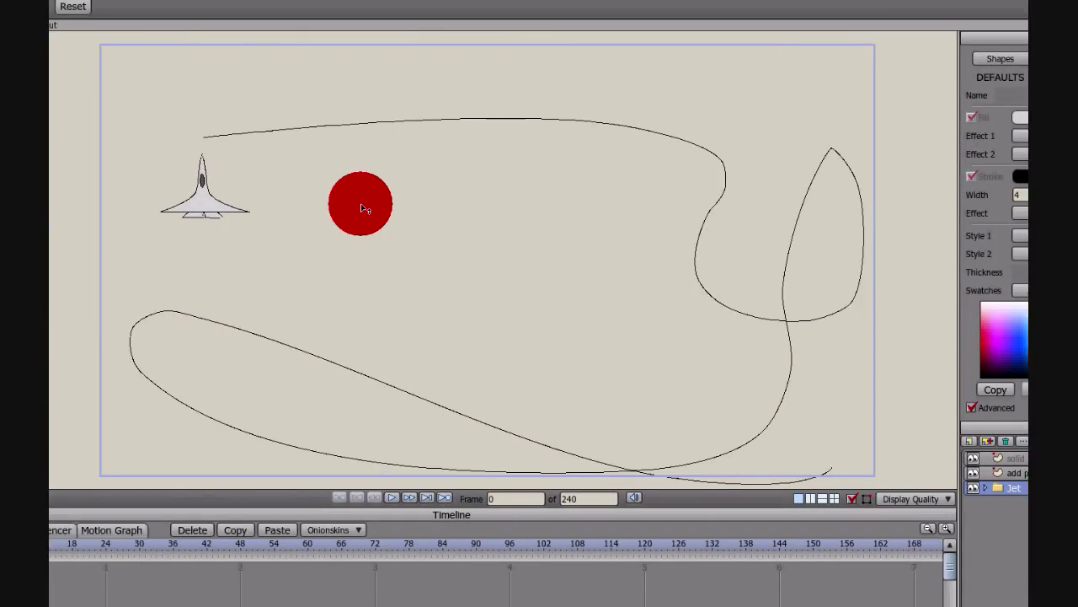
mouse_move(361, 203)
mouse_down()
mouse_move(204, 164)
mouse_move(203, 178)
mouse_up()
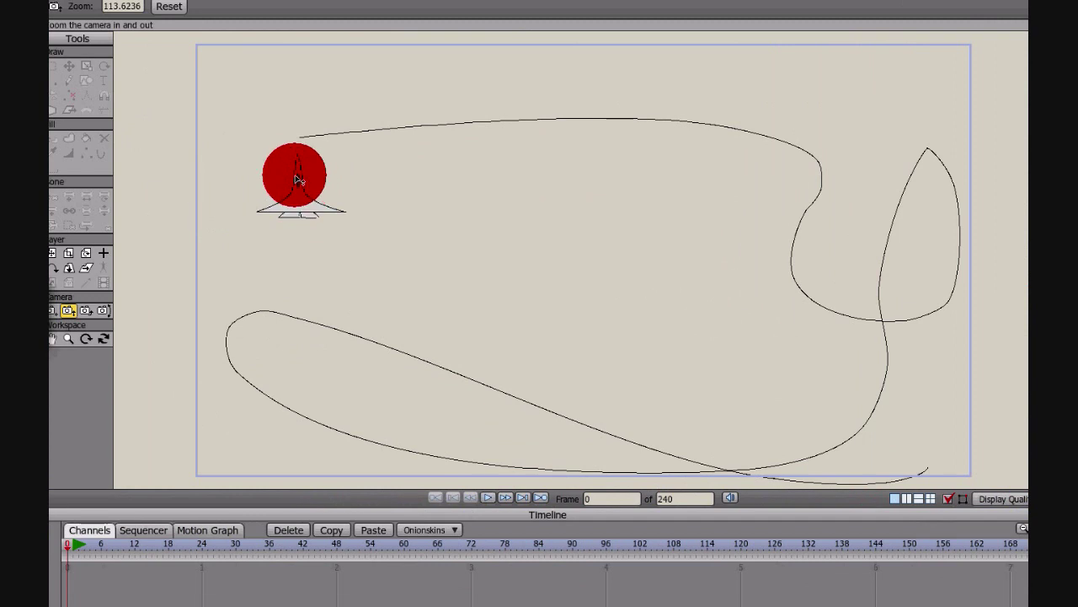
drag(297, 178, 299, 165)
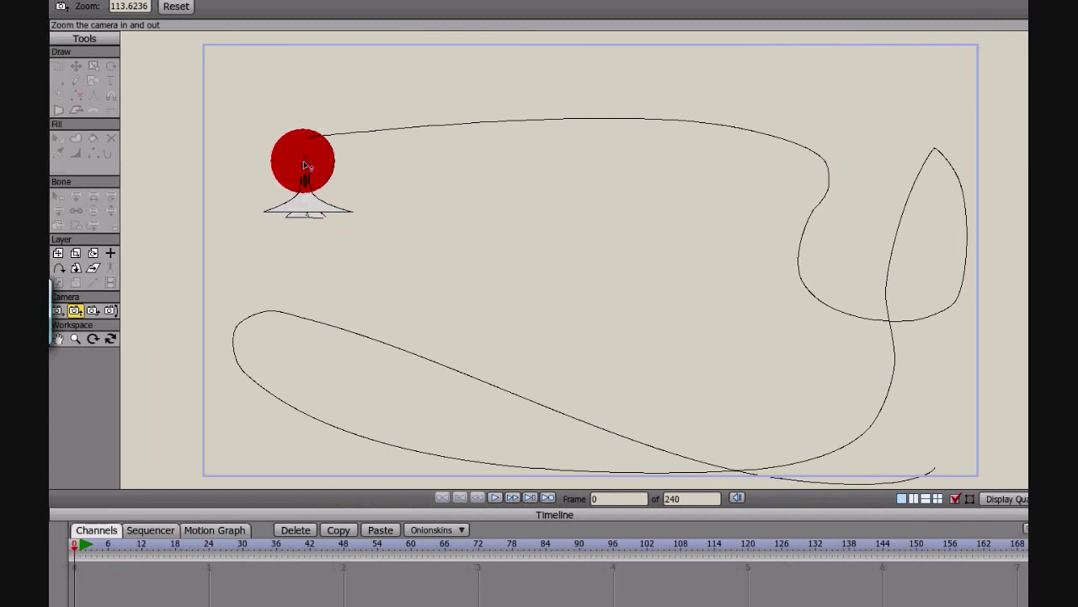
click(58, 268)
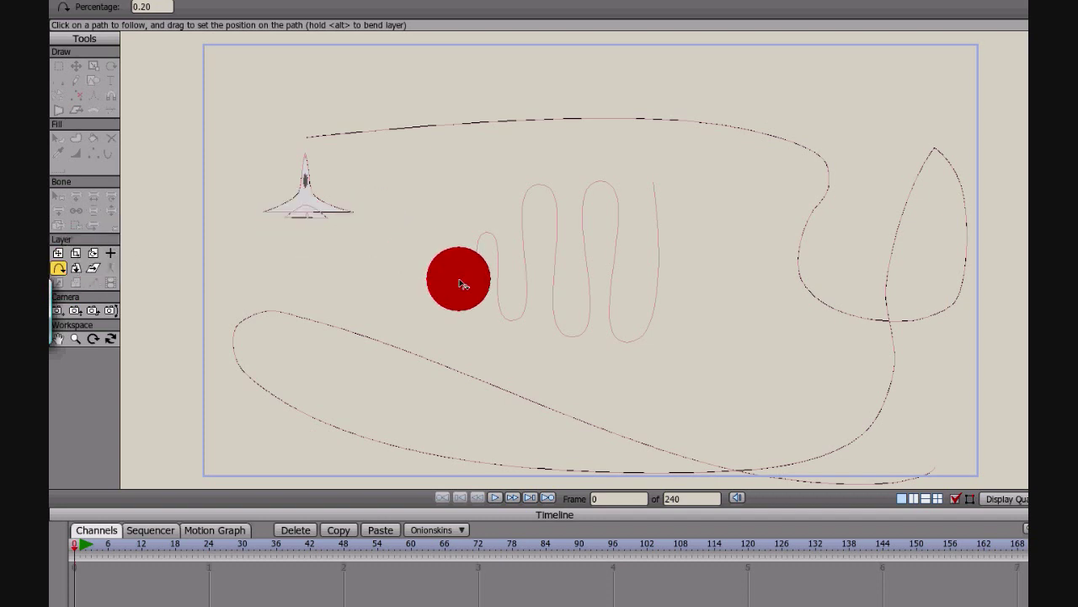
click(461, 283)
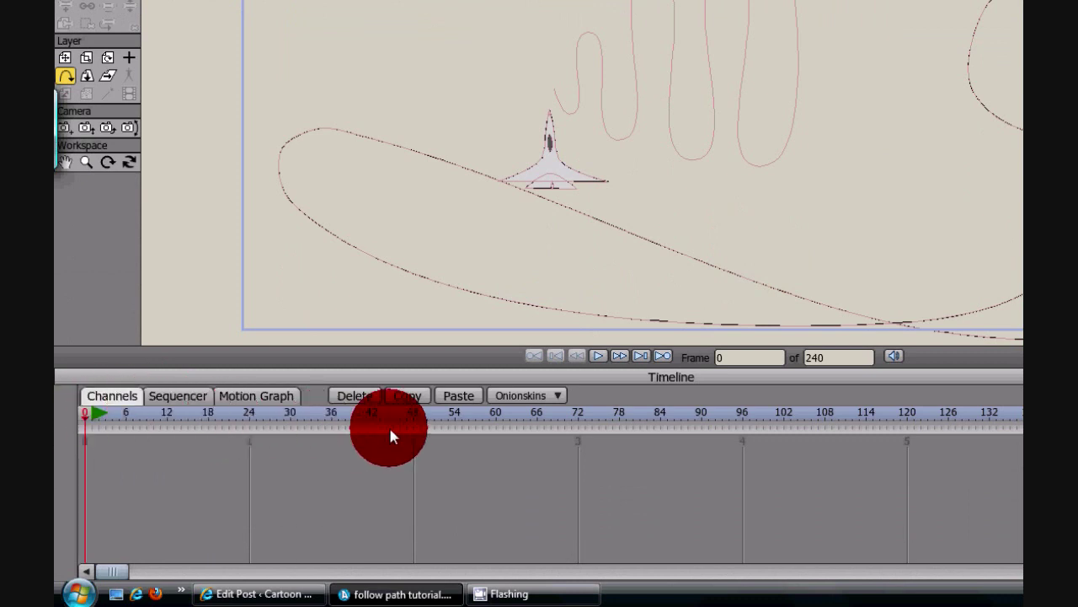
At frame 78, slide the jet along onto the wavy path, then scrub back to check the motion.
click(619, 412)
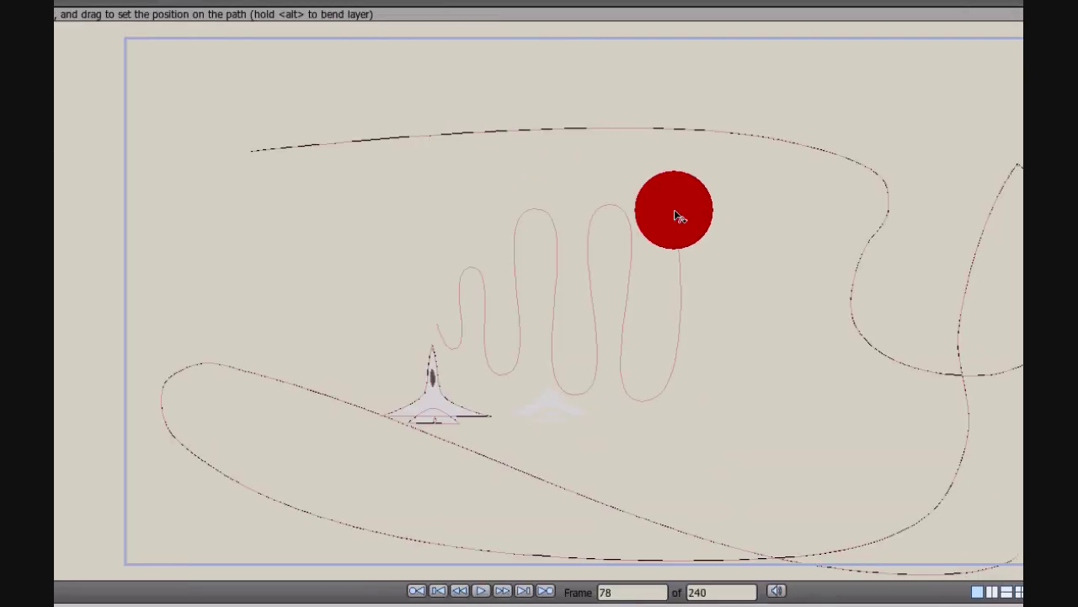
click(674, 210)
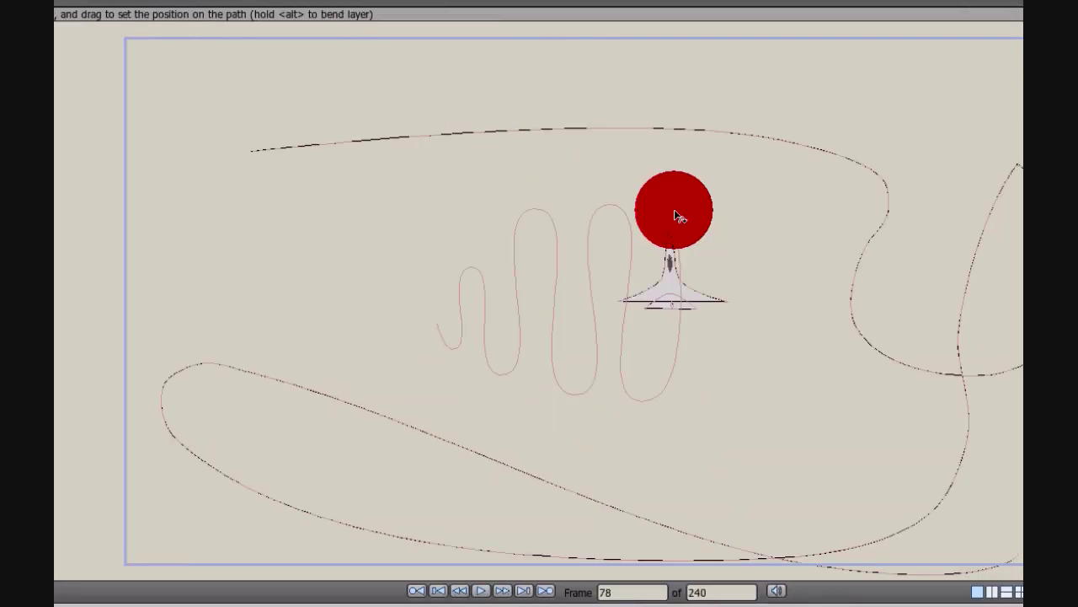
drag(690, 186, 663, 306)
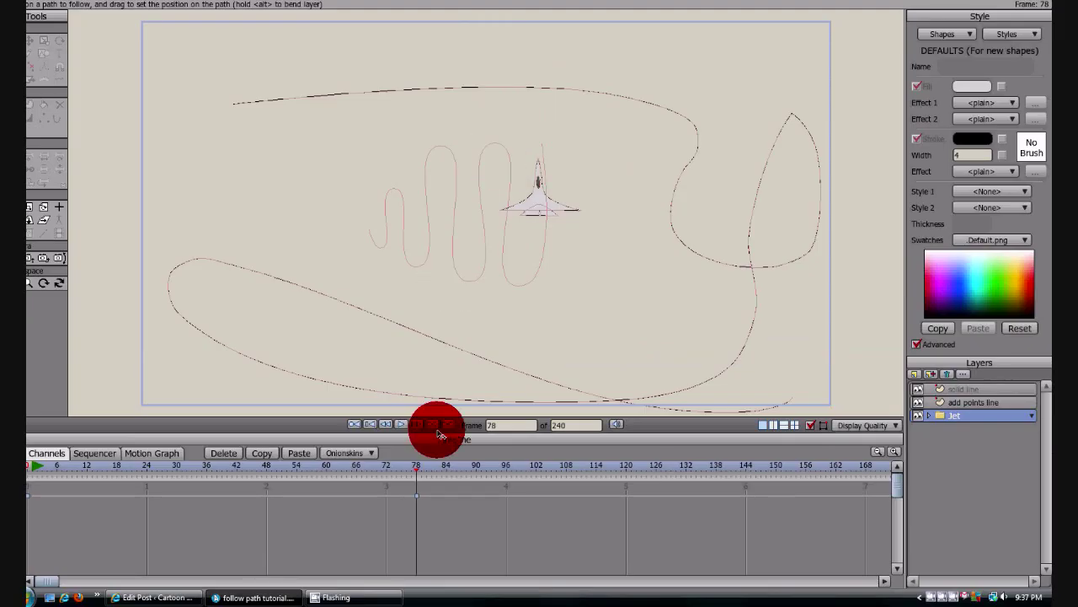
drag(419, 468, 37, 435)
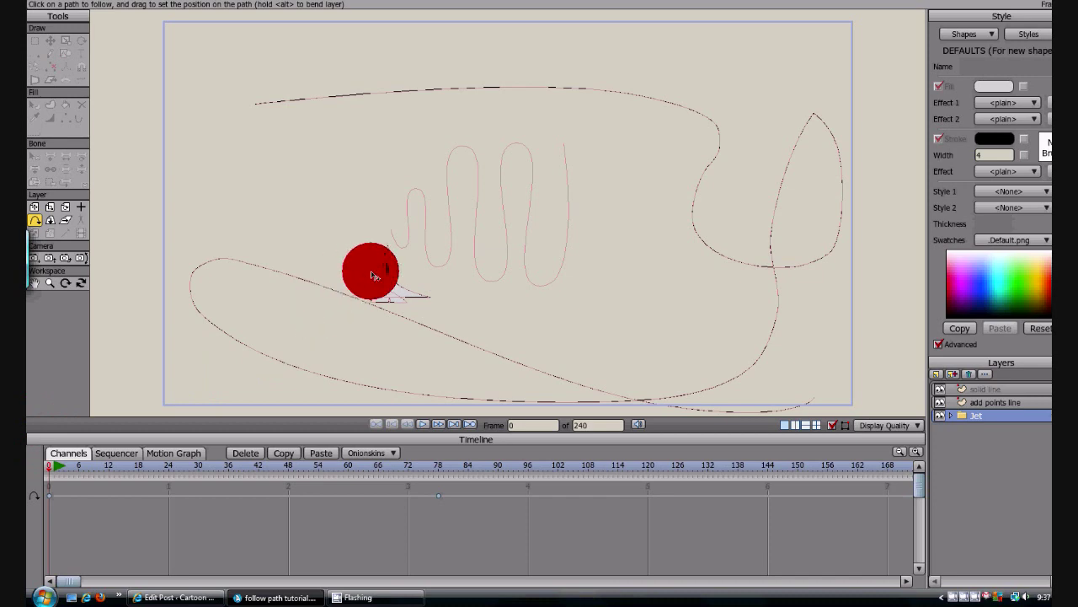
Zoom in on the jet and bend it to curve along the path.
scroll(309, 294, up, 3)
drag(303, 285, 332, 239)
scroll(374, 167, up, 6)
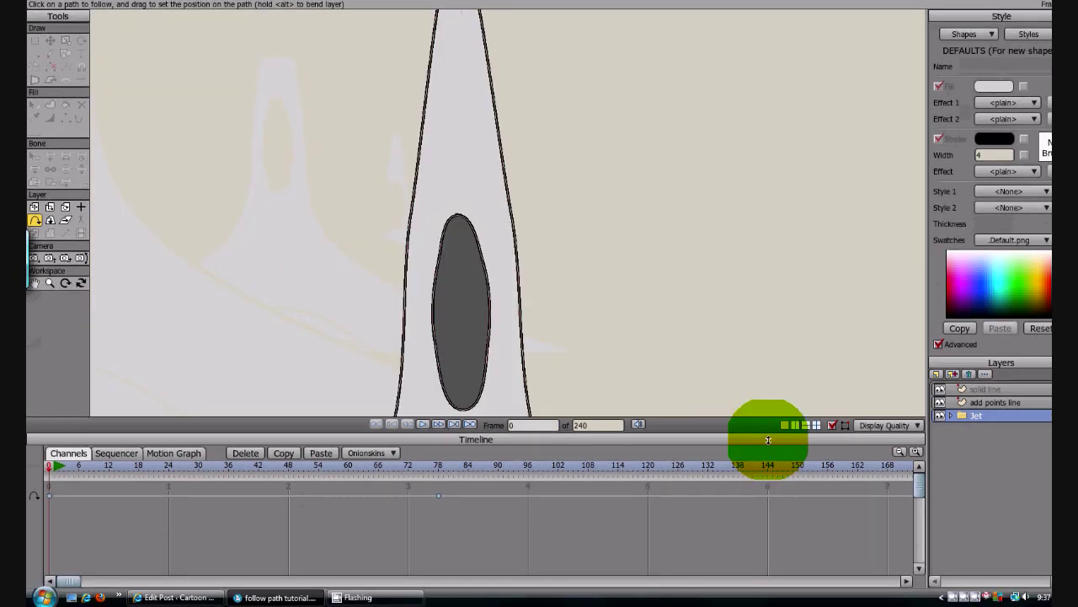
scroll(607, 192, down, 5)
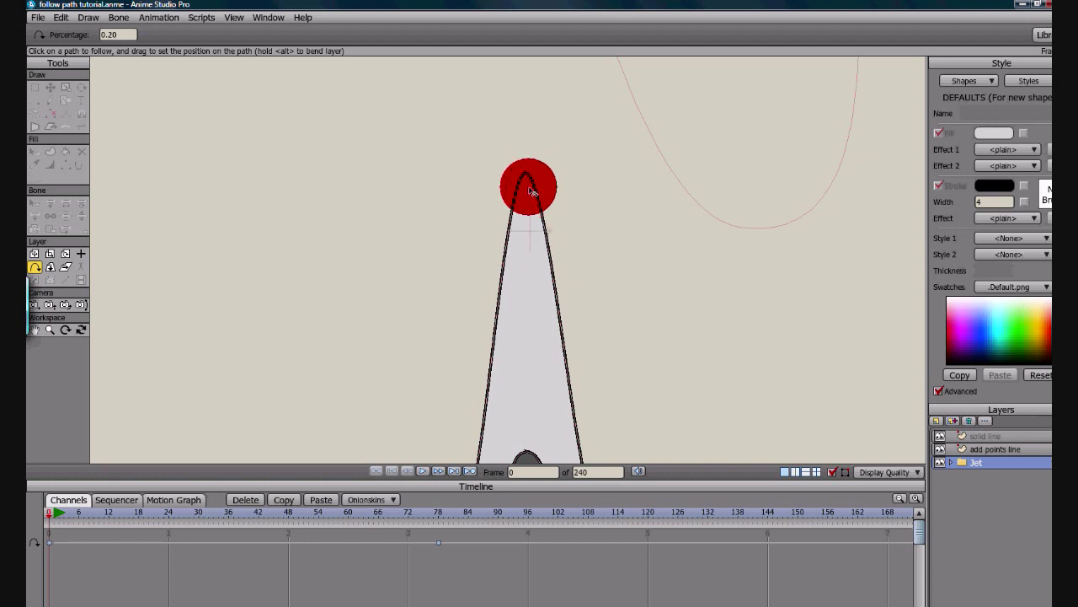
drag(529, 192, 462, 295)
scroll(525, 289, down, 3)
scroll(534, 277, down, 2)
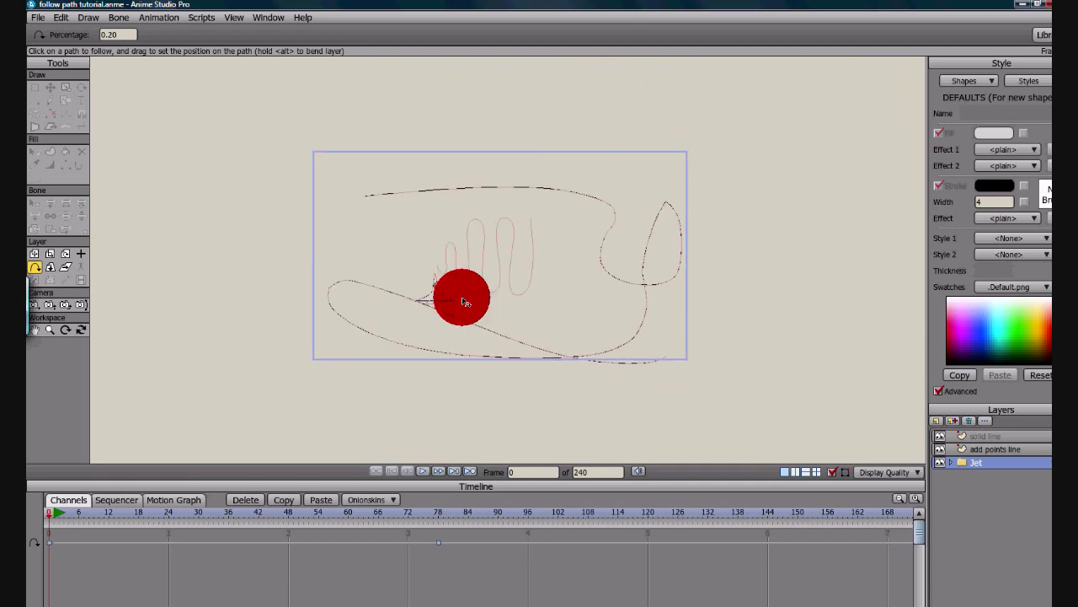
scroll(463, 301, up, 5)
scroll(464, 301, down, 3)
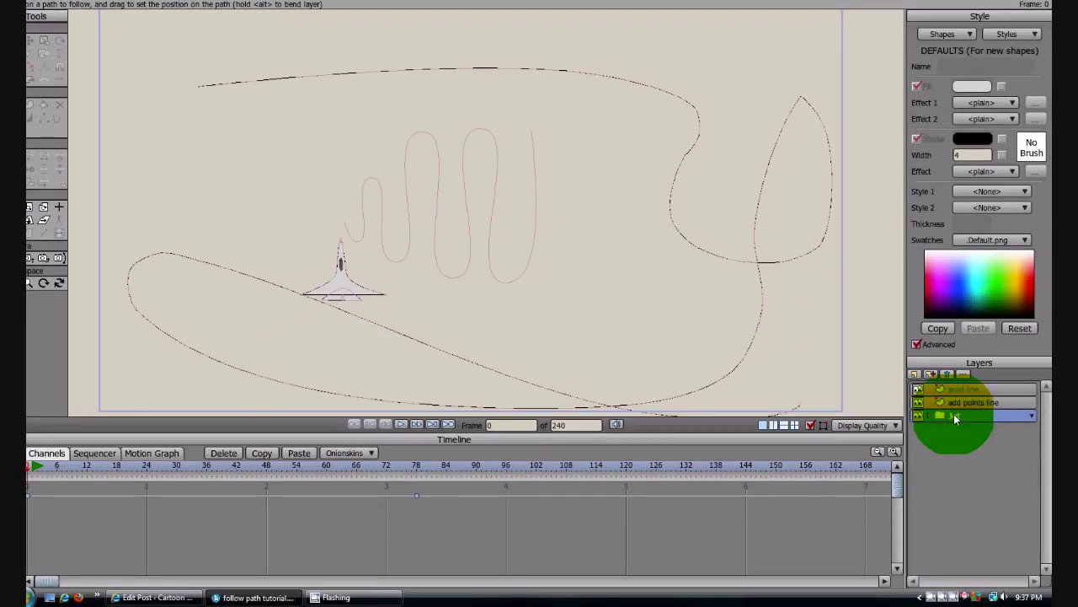
Turn on 'Rotate to follow path' in the Jet layer's settings.
double_click(952, 462)
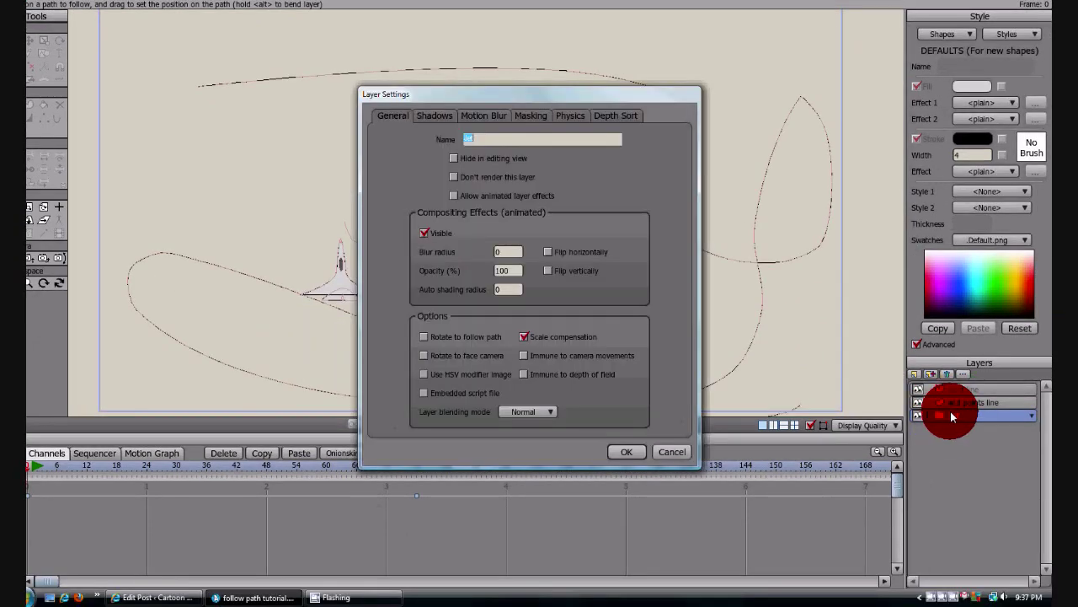
click(424, 337)
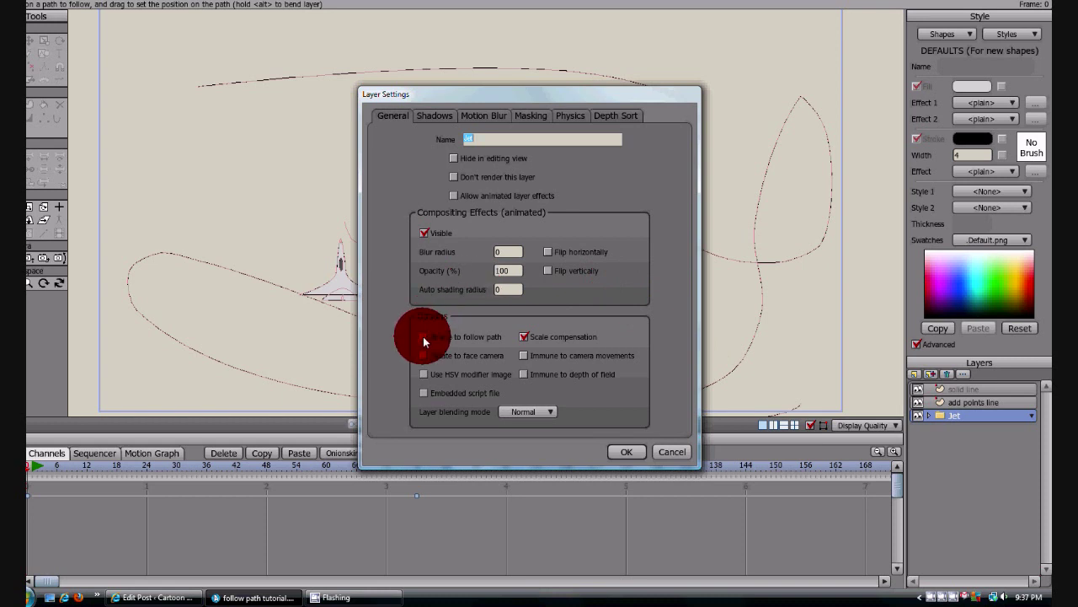
click(628, 451)
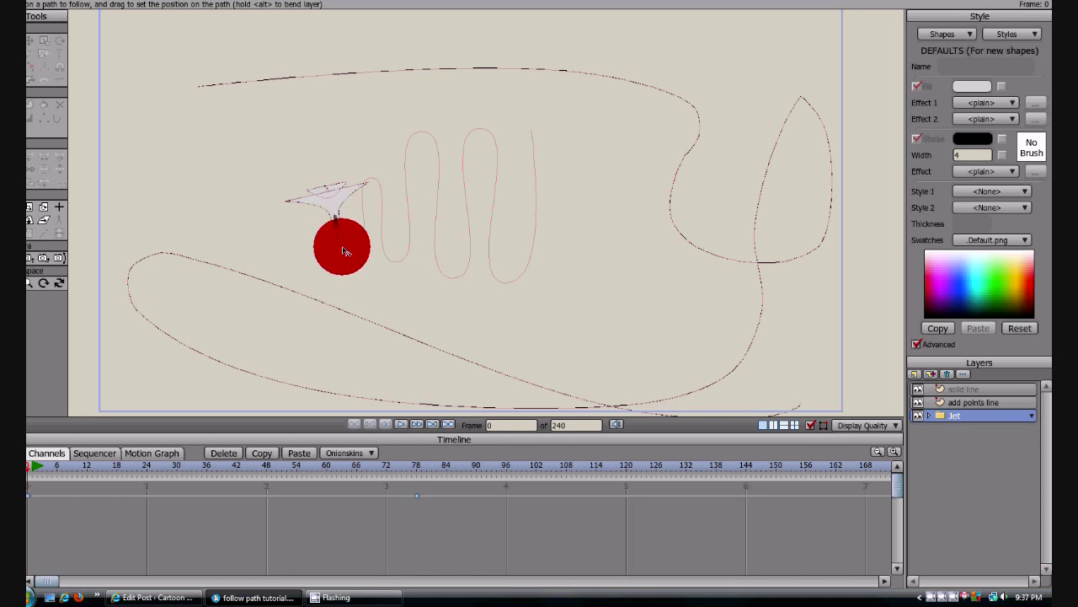
scroll(341, 249, up, 2)
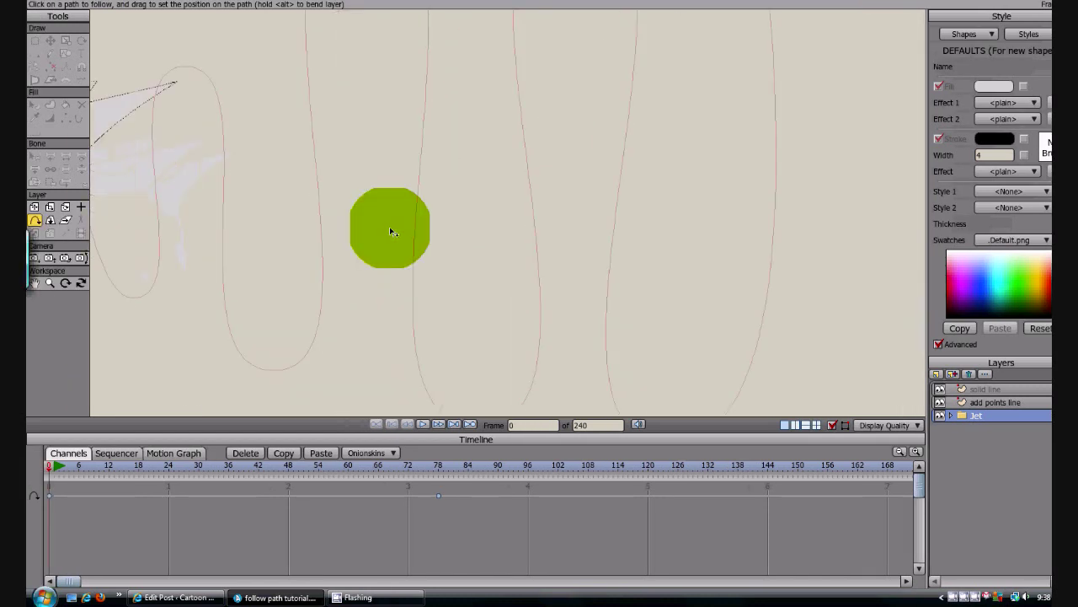
scroll(350, 252, up, 2)
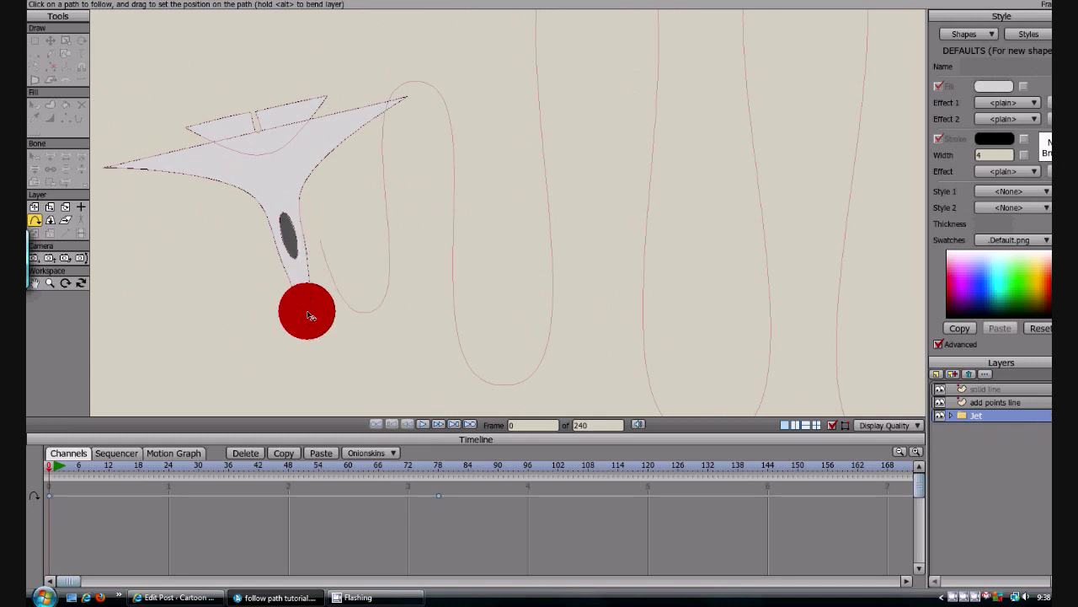
drag(308, 316, 394, 355)
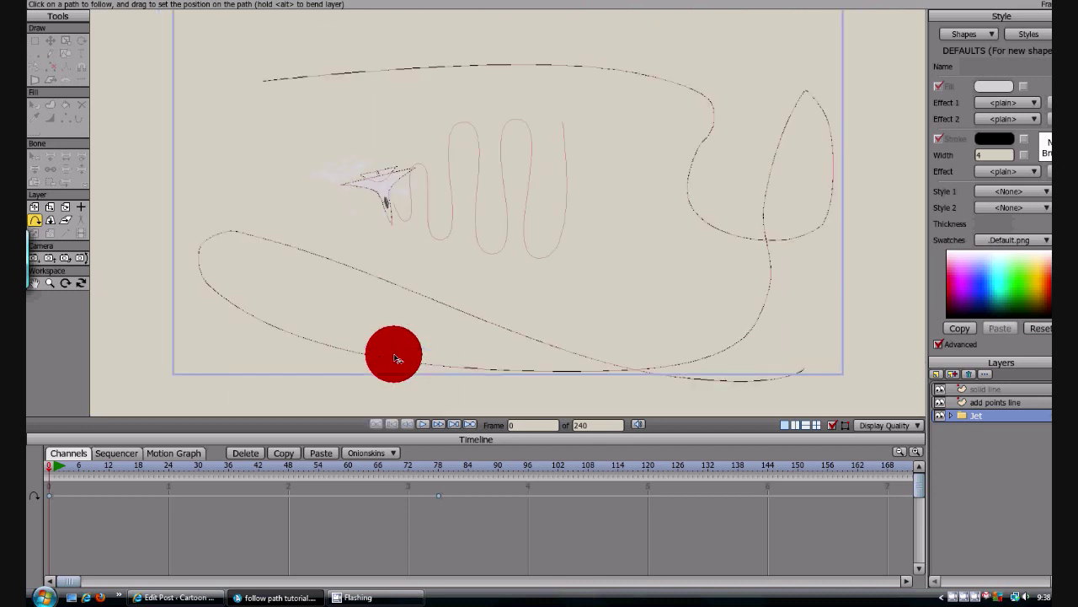
click(396, 488)
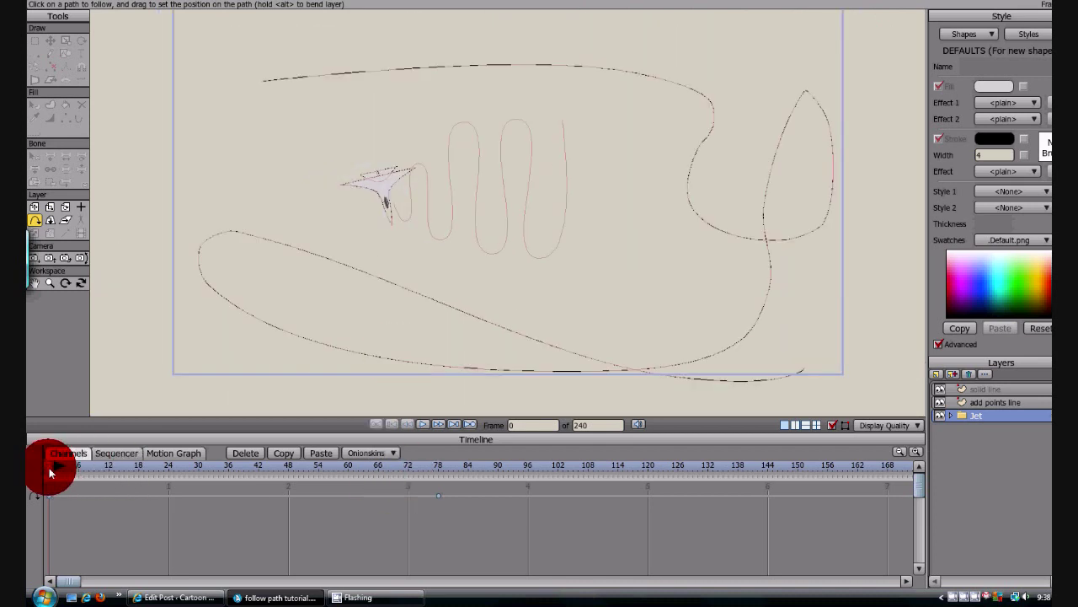
drag(48, 466, 38, 446)
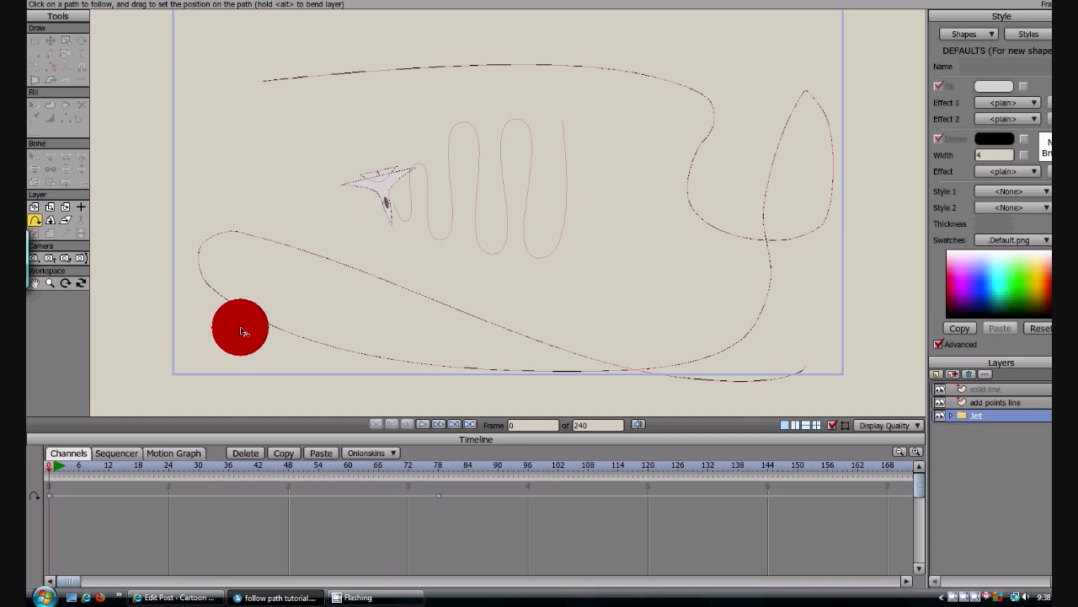
Delete the jet's existing channel keyframes and place the jet at the looping path's start.
drag(439, 499, 45, 503)
click(245, 453)
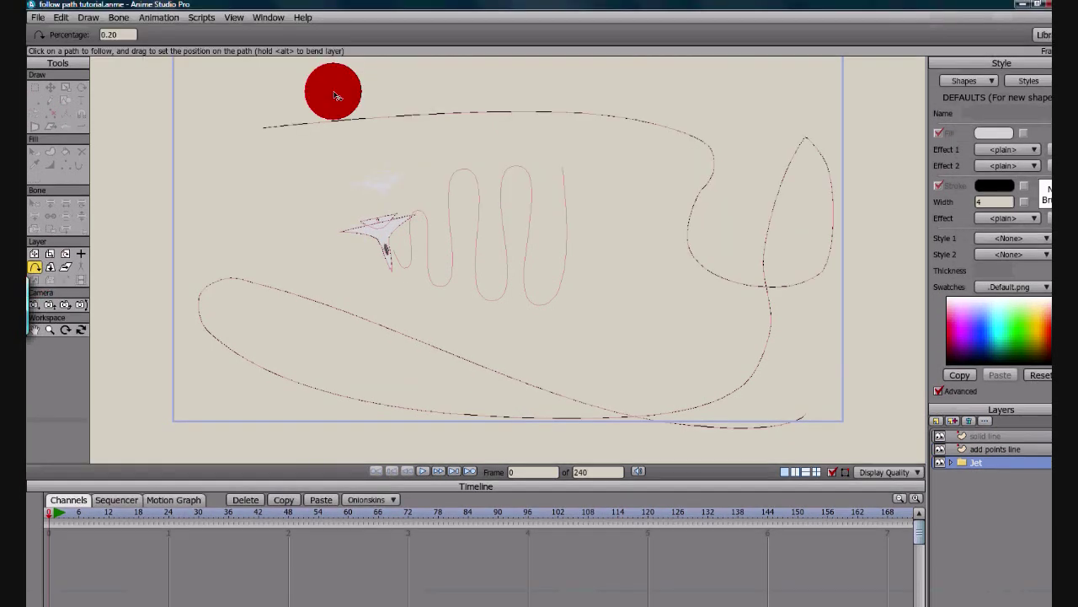
click(260, 83)
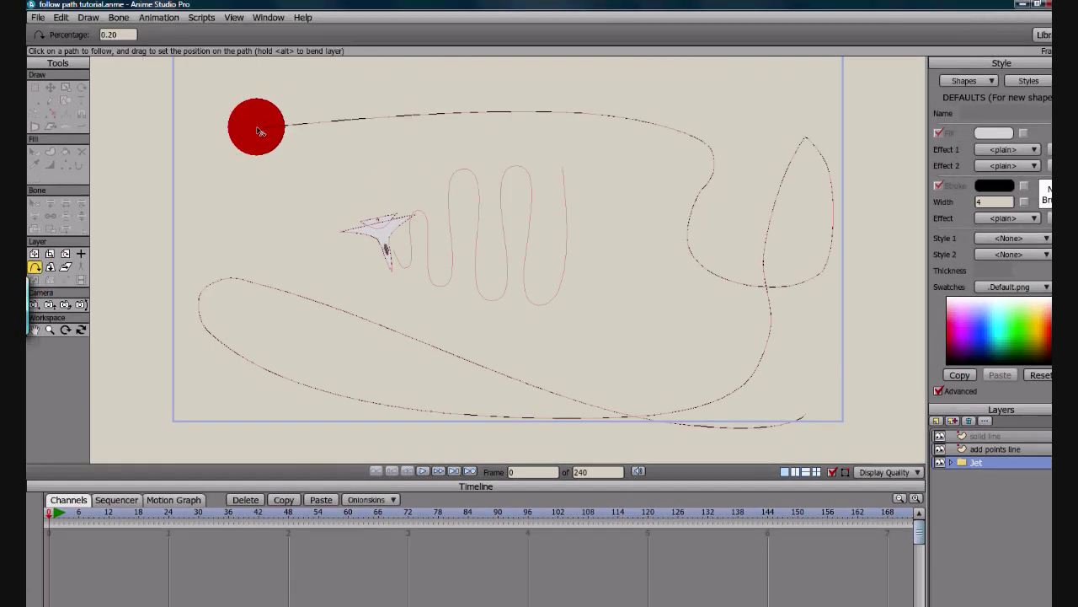
drag(260, 131, 272, 340)
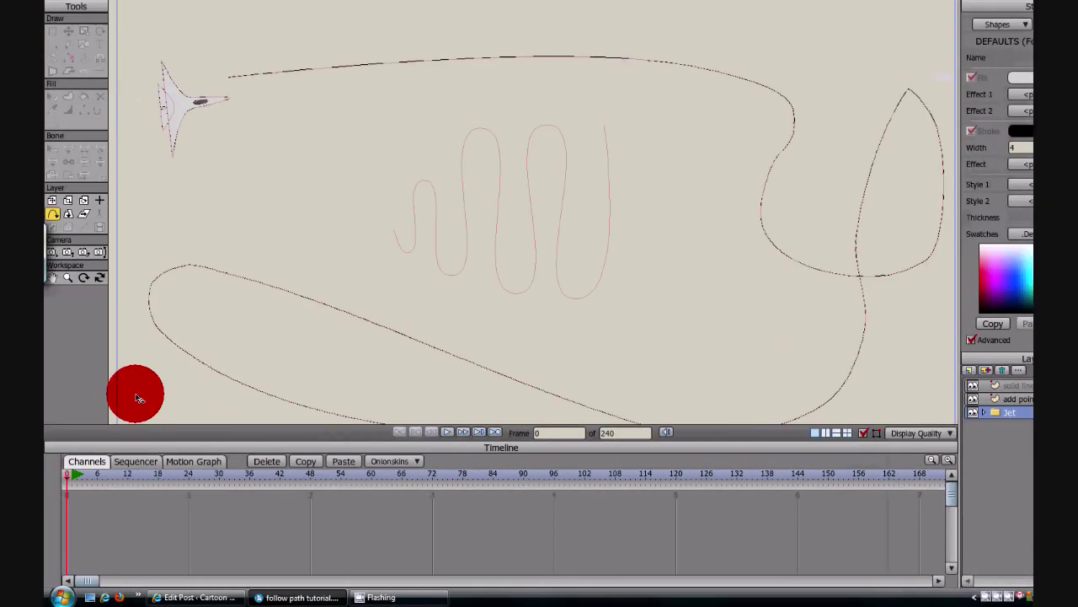
Key the jet slightly along the path at frame 12 and down its right side at frame 24, then rewind.
click(127, 476)
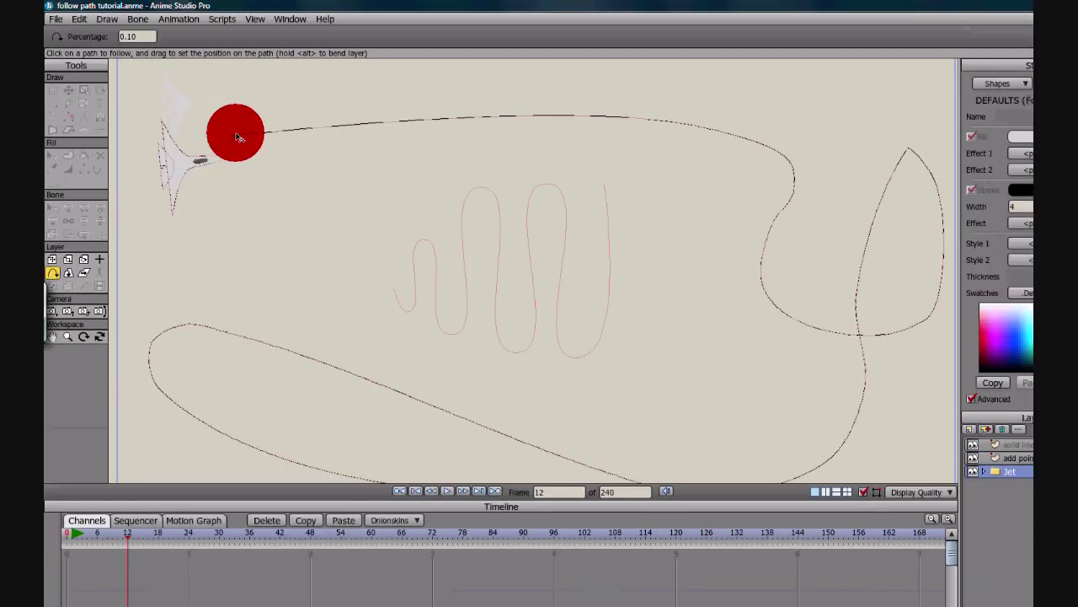
drag(287, 136, 291, 472)
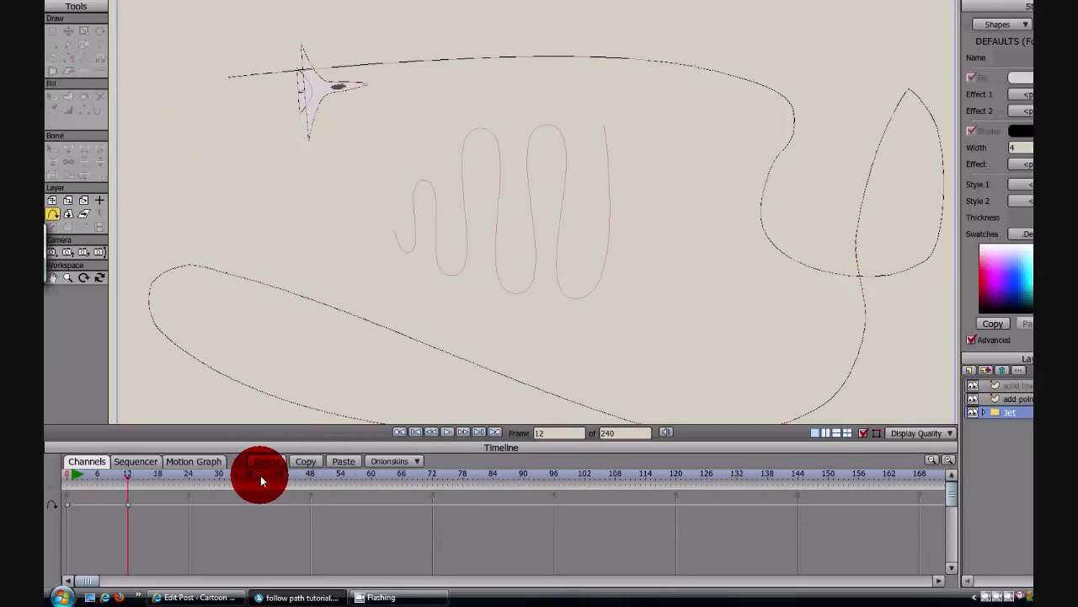
click(188, 477)
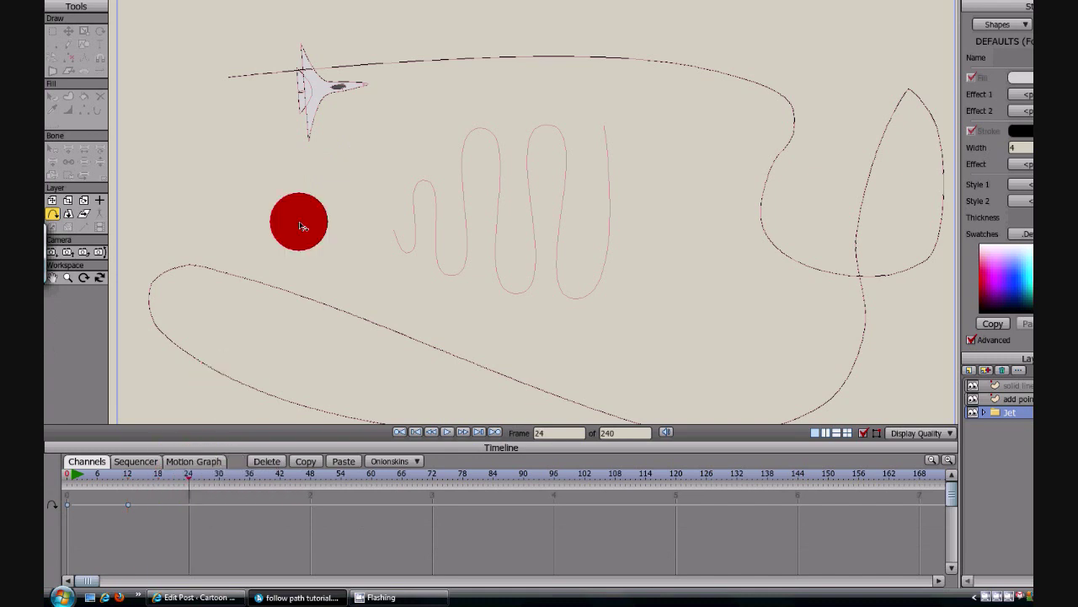
mouse_move(300, 224)
mouse_down()
mouse_move(576, 141)
mouse_move(707, 150)
mouse_move(730, 127)
mouse_move(815, 128)
mouse_up()
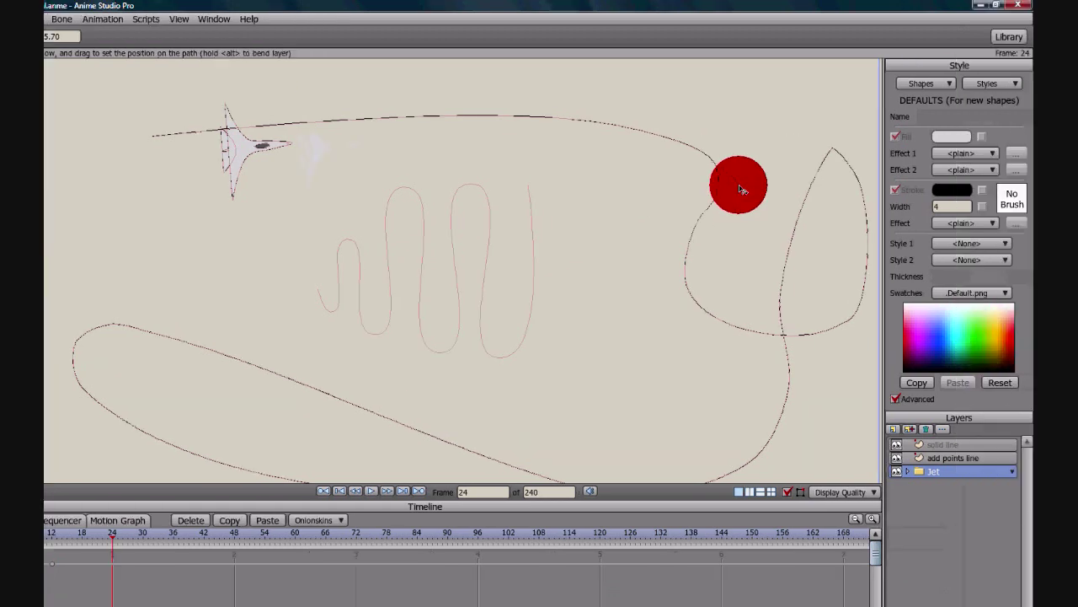
drag(741, 189, 770, 438)
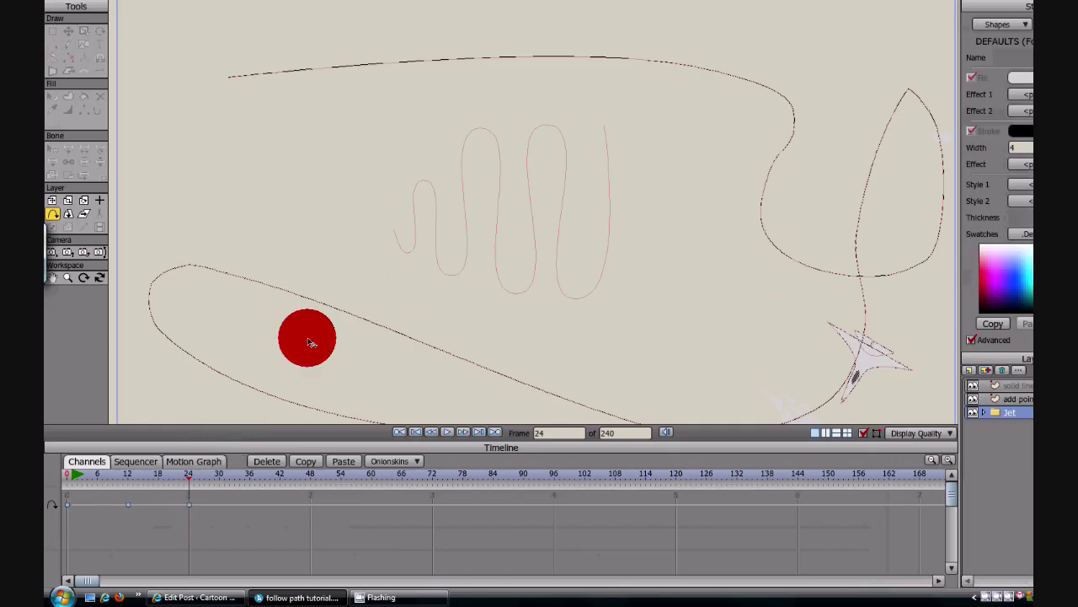
drag(188, 475, 69, 480)
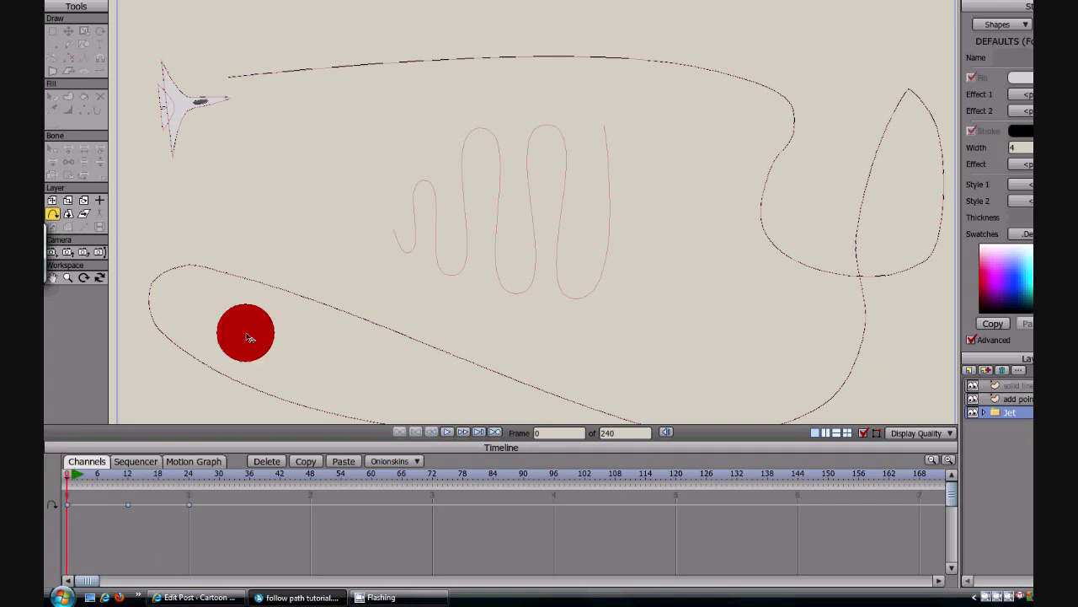
drag(419, 162, 424, 162)
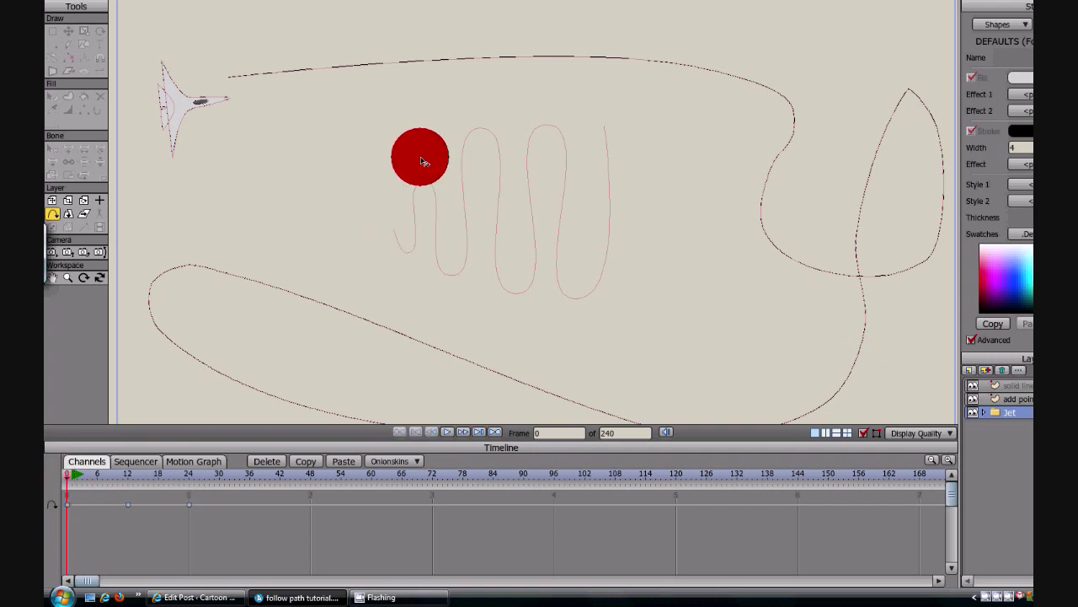